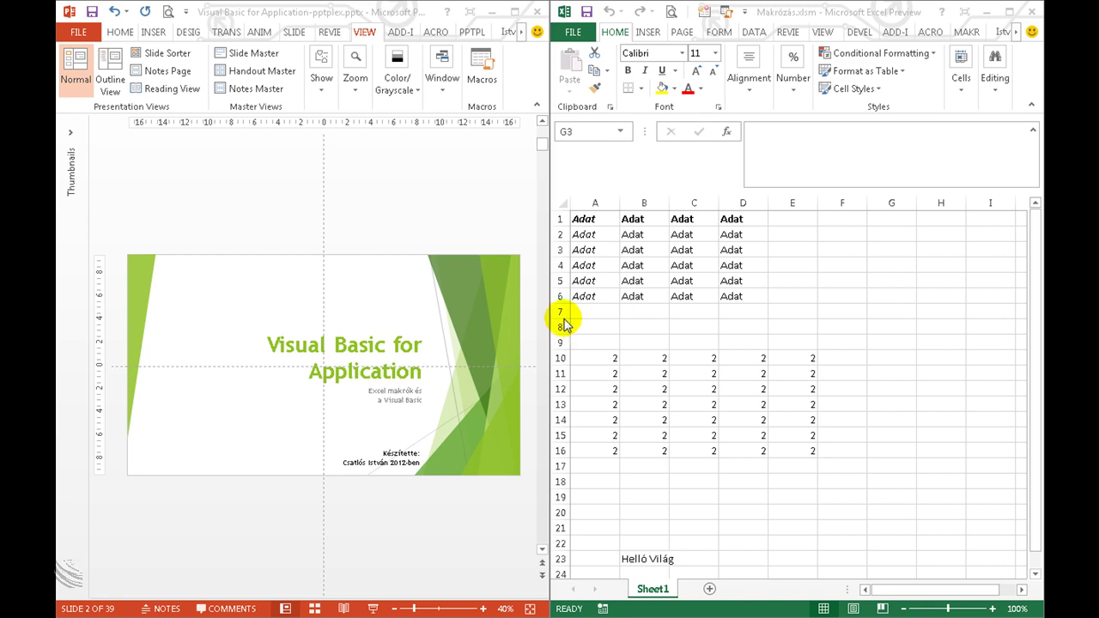
Advance the presentation to slide 3, 'VBA fejlesztői környezete'
{"action": "left_click", "coordinate": [497, 306]}
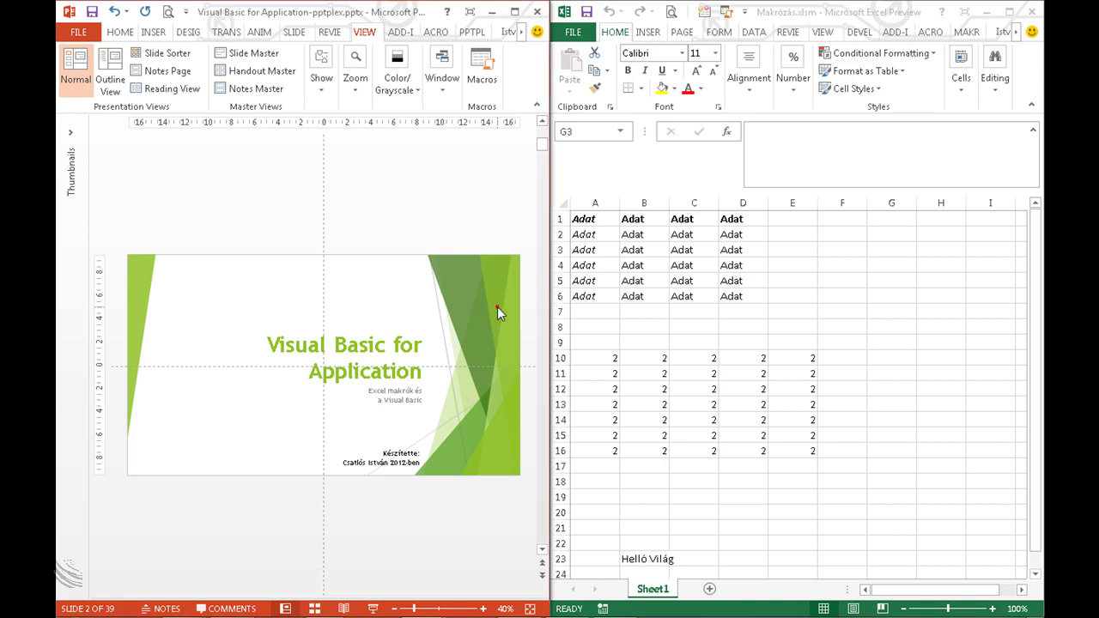
{"action": "scroll", "coordinate": [498, 306], "scroll_direction": "down", "scroll_amount": 1}
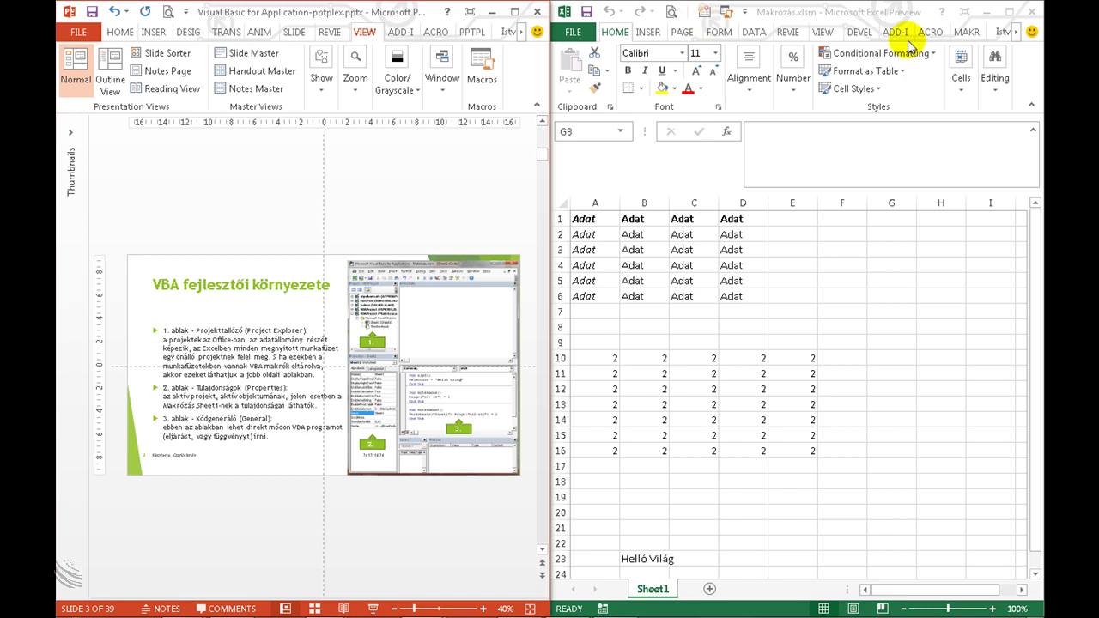
Activate the Makrózás workbook and open the Macros dropdown on the VIEW tab
{"action": "left_click", "coordinate": [863, 36]}
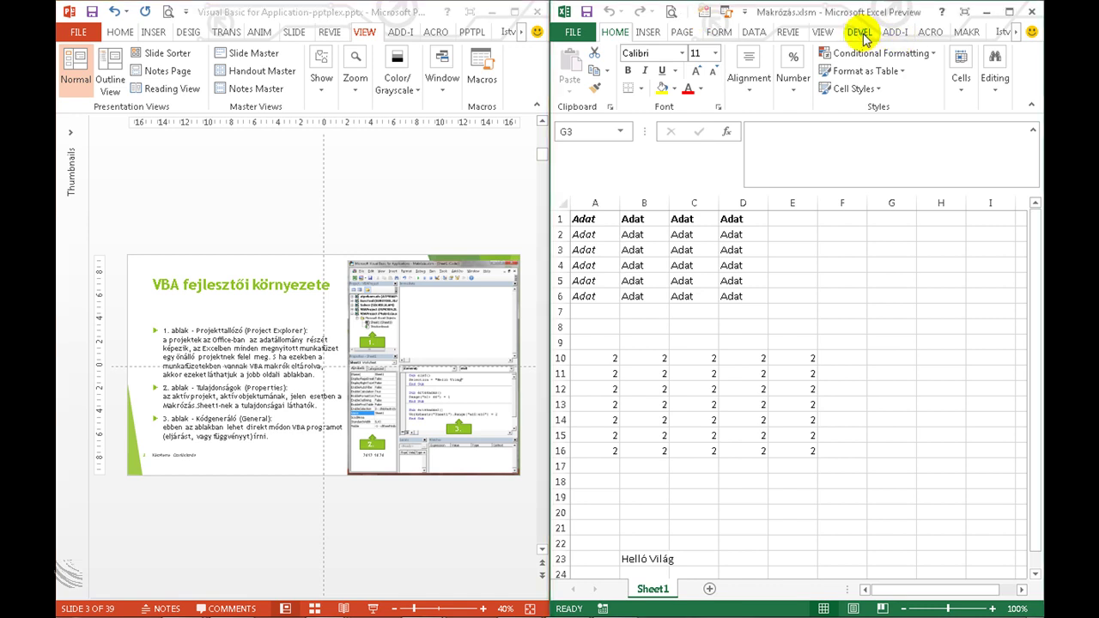
{"action": "left_click", "coordinate": [862, 34]}
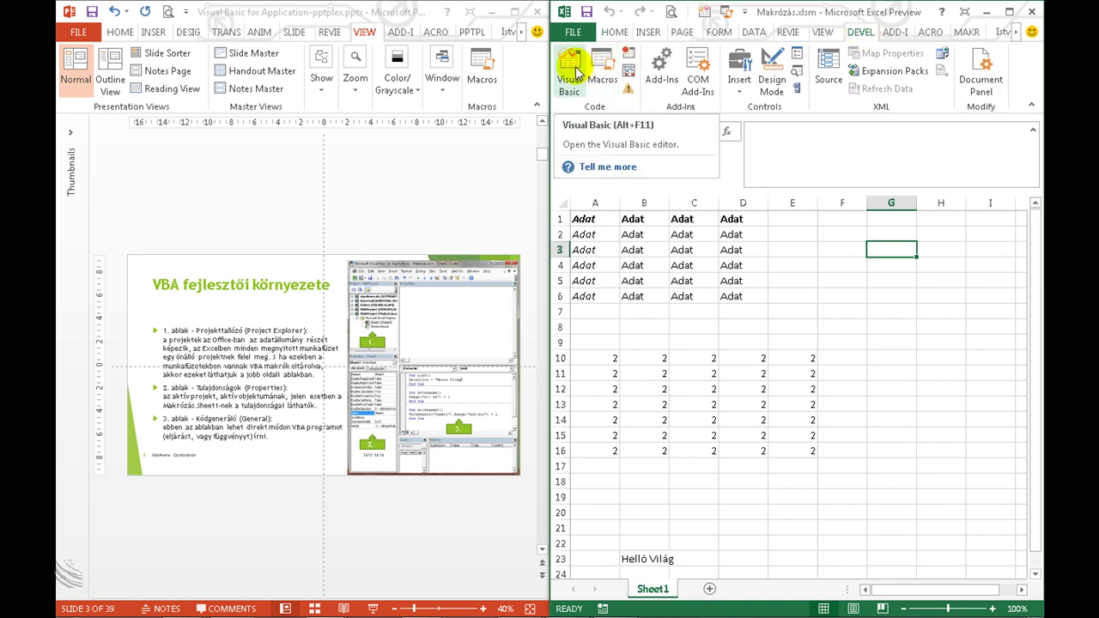
{"action": "left_click", "coordinate": [823, 35]}
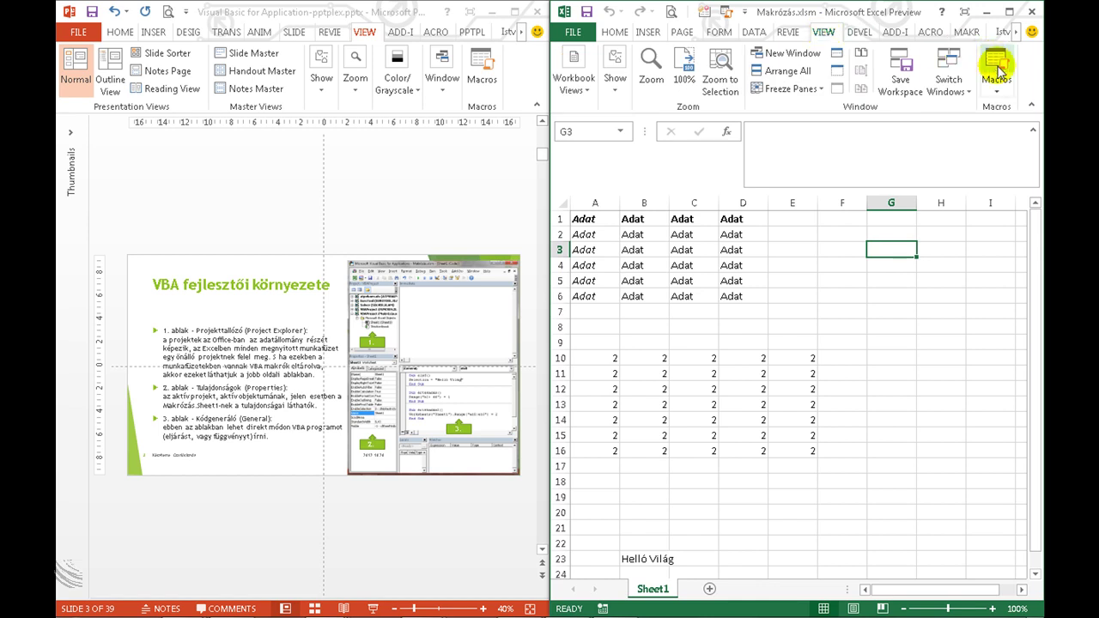
{"action": "left_click", "coordinate": [1000, 96]}
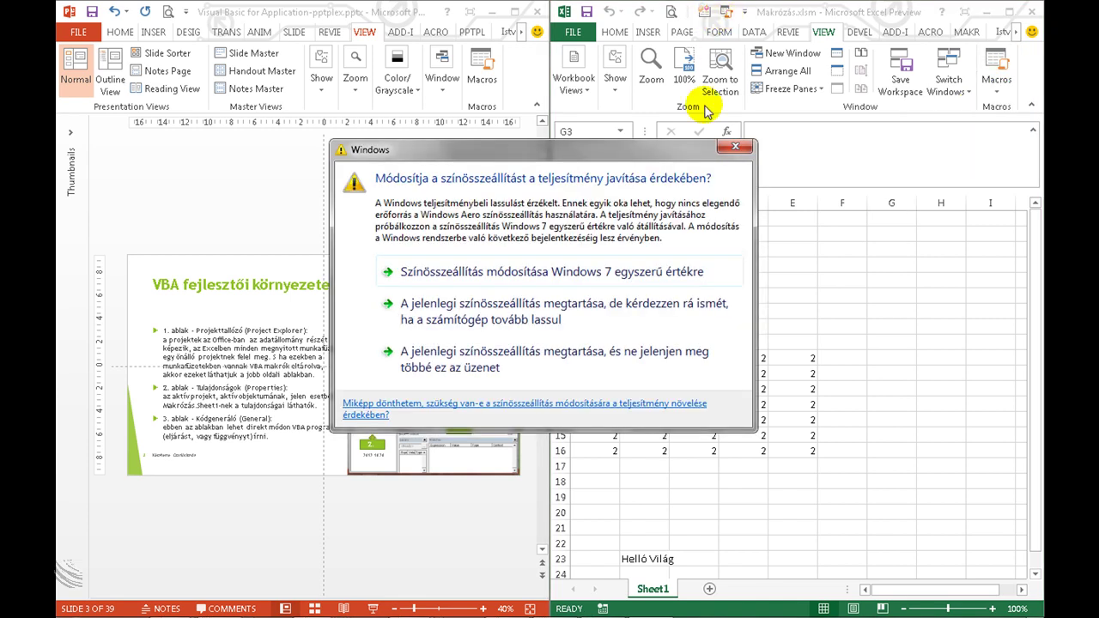
Accept the Windows 7 Basic colour scheme, cancel the Macro dialog, and launch the Visual Basic editor
{"action": "left_click", "coordinate": [465, 276]}
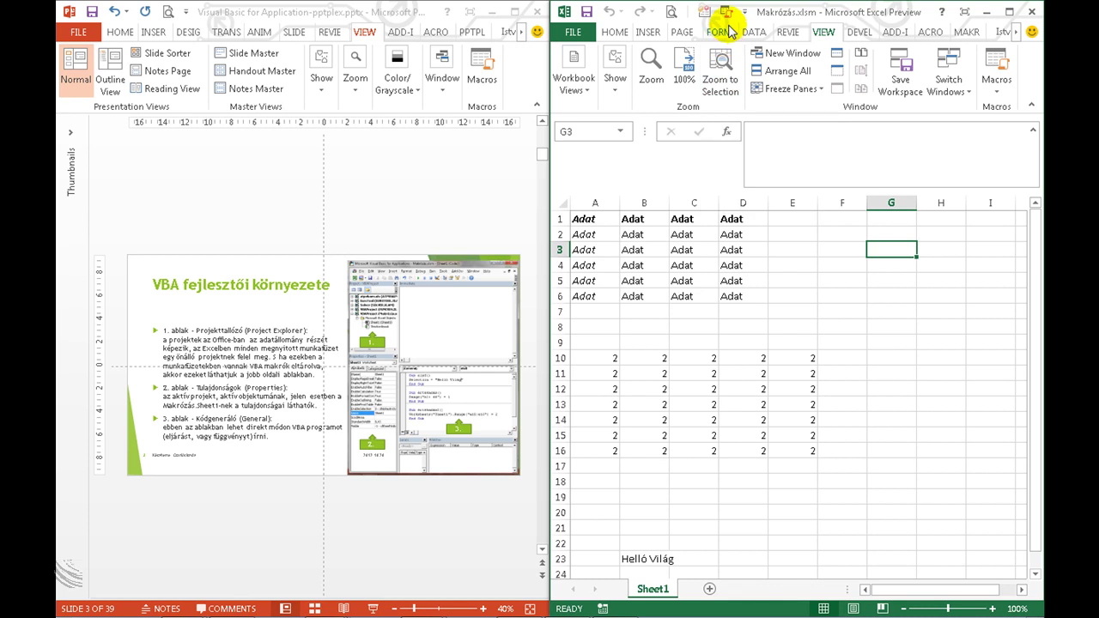
{"action": "left_click", "coordinate": [725, 12]}
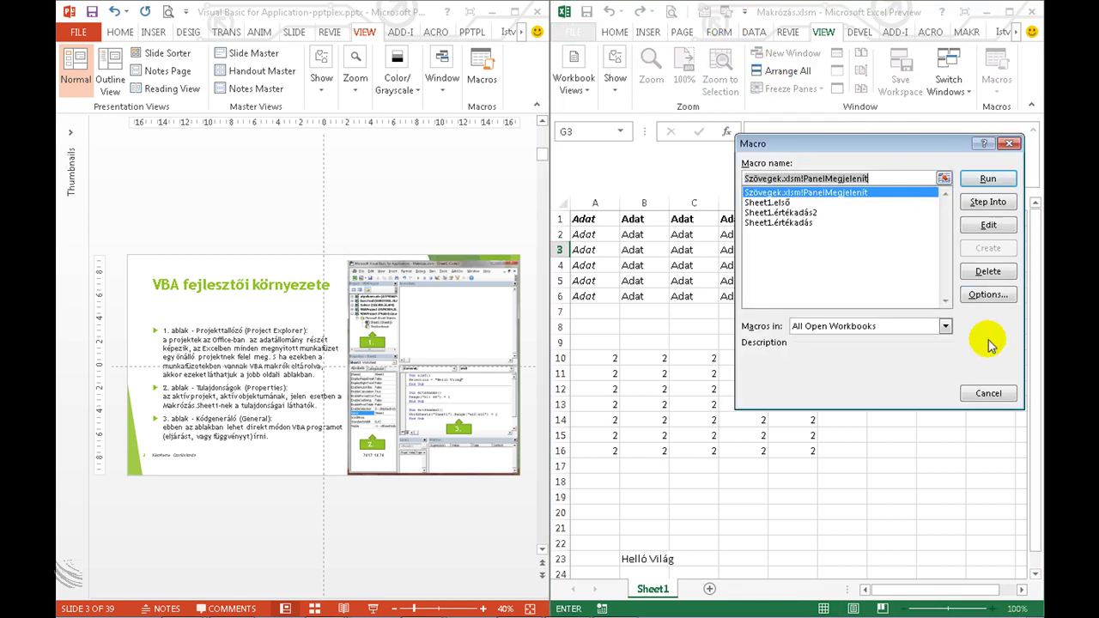
{"action": "left_click", "coordinate": [989, 393]}
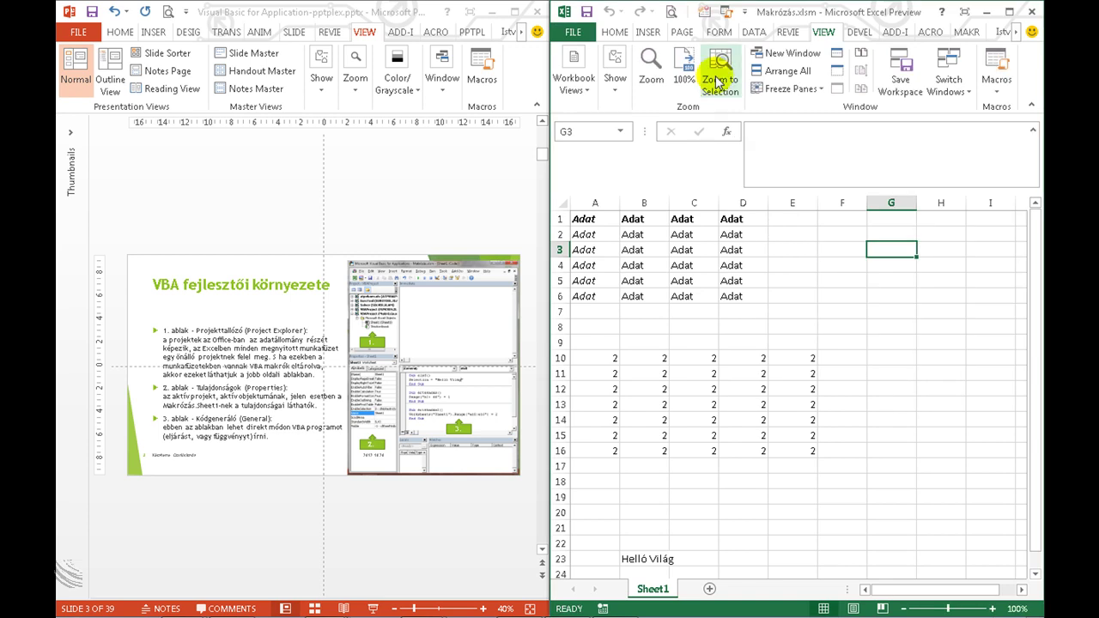
{"action": "left_click", "coordinate": [705, 12]}
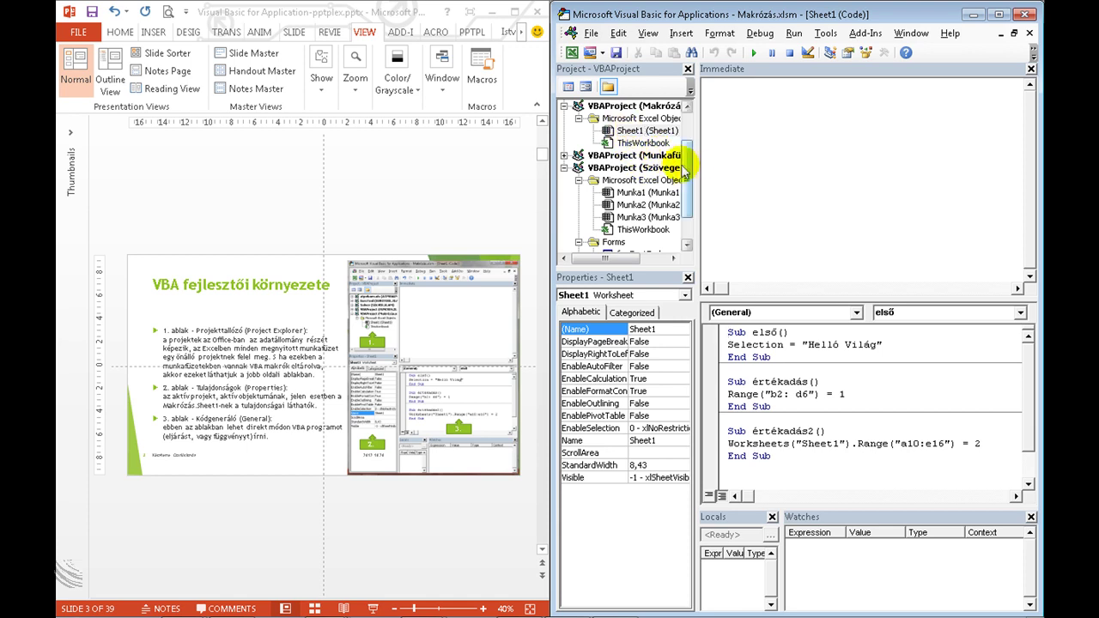
Collapse VBAProject (Szövegek.xlsm) in the Project Explorer tree
{"action": "mouse_move", "coordinate": [686, 172]}
{"action": "left_mouse_down"}
{"action": "mouse_move", "coordinate": [690, 130]}
{"action": "mouse_move", "coordinate": [694, 182]}
{"action": "left_mouse_up"}
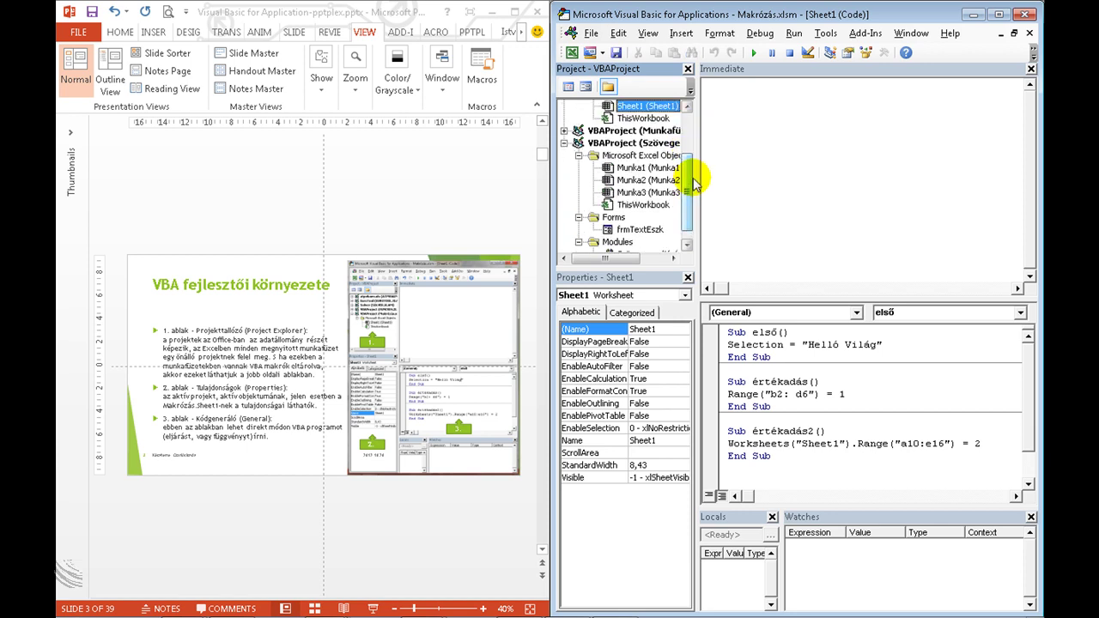
{"action": "left_click", "coordinate": [564, 143]}
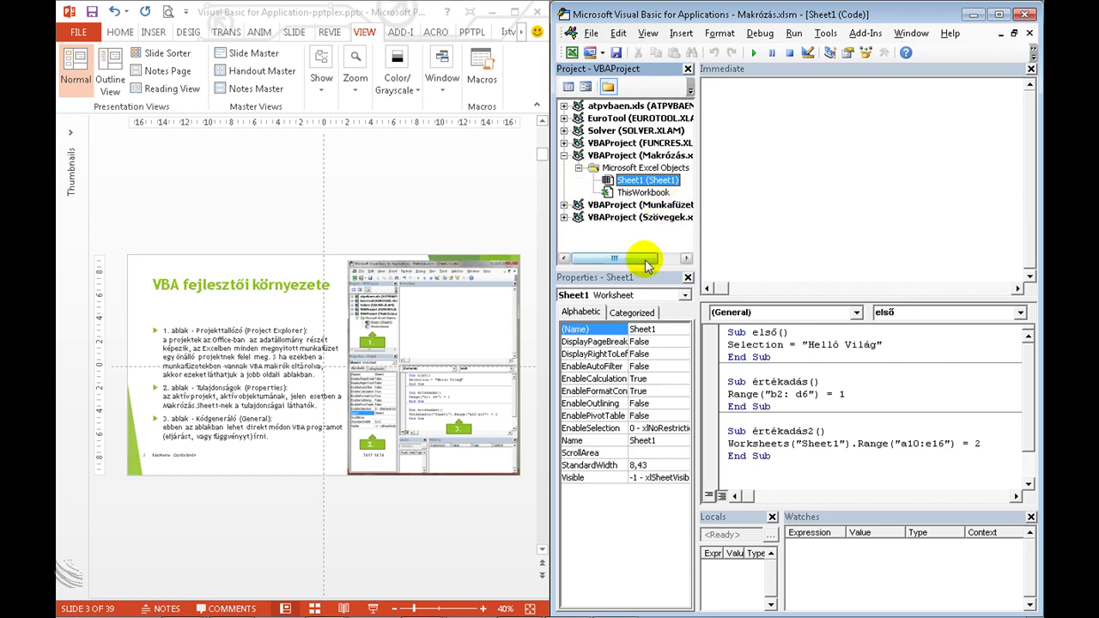
{"action": "mouse_move", "coordinate": [645, 259]}
{"action": "left_mouse_down"}
{"action": "mouse_move", "coordinate": [672, 267]}
{"action": "mouse_move", "coordinate": [638, 266]}
{"action": "mouse_move", "coordinate": [672, 265]}
{"action": "left_mouse_up"}
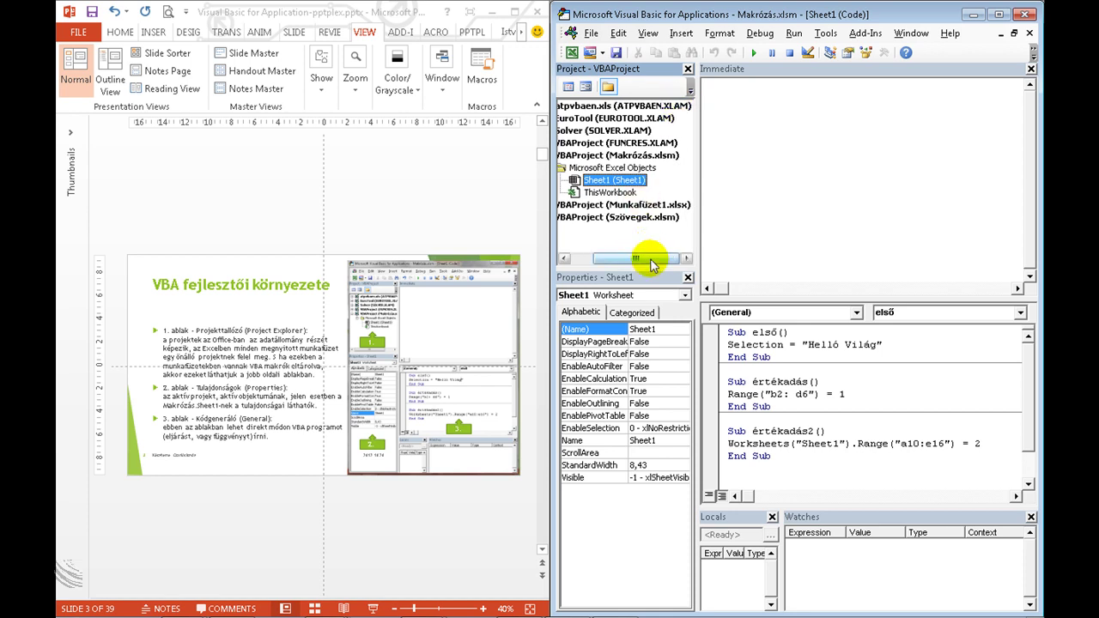
{"action": "left_click_drag", "start_coordinate": [649, 255], "coordinate": [630, 262]}
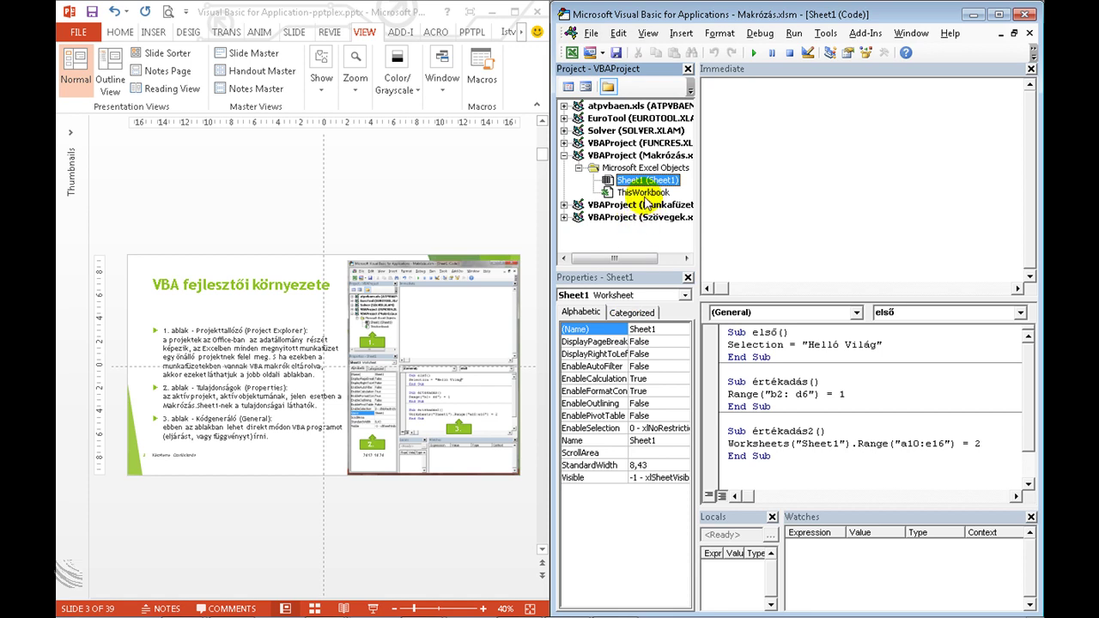
{"action": "left_click", "coordinate": [644, 195]}
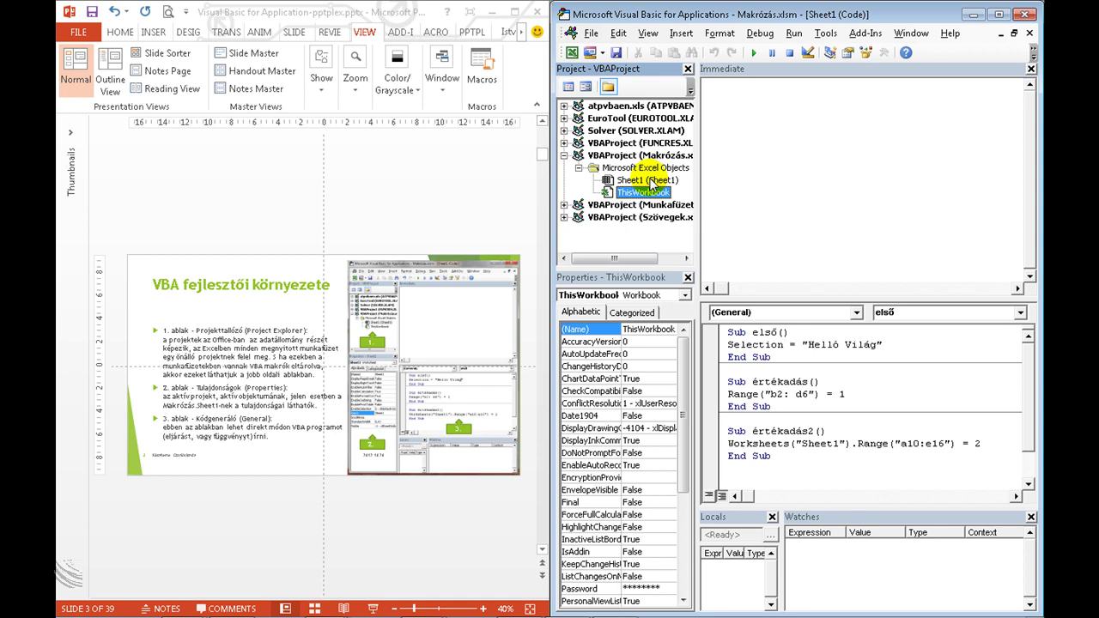
{"action": "left_click", "coordinate": [651, 181]}
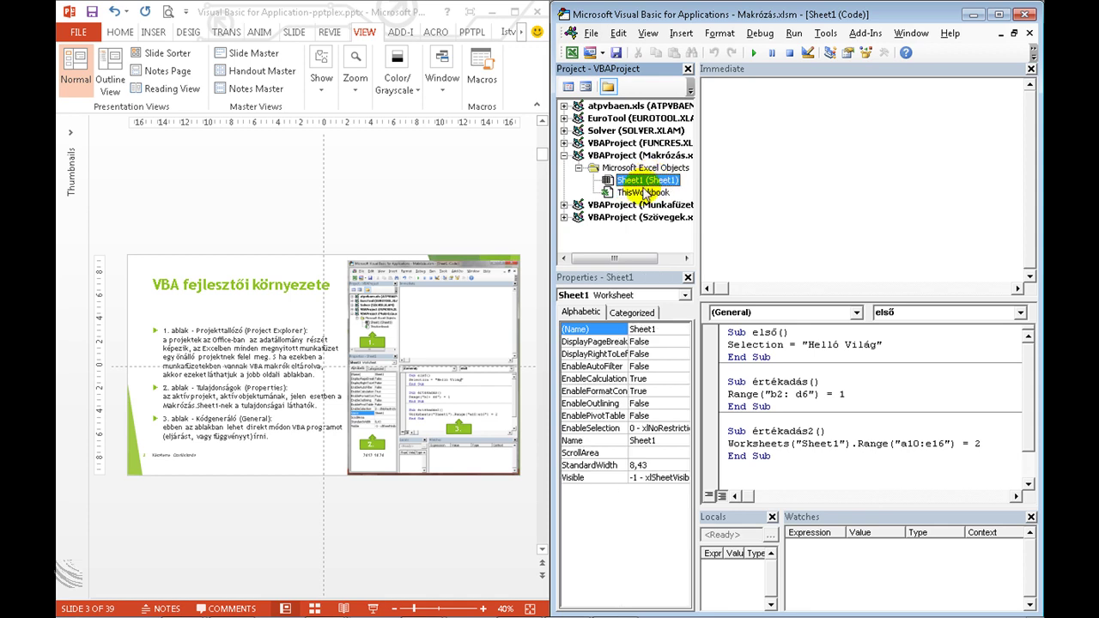
{"action": "left_click", "coordinate": [645, 194]}
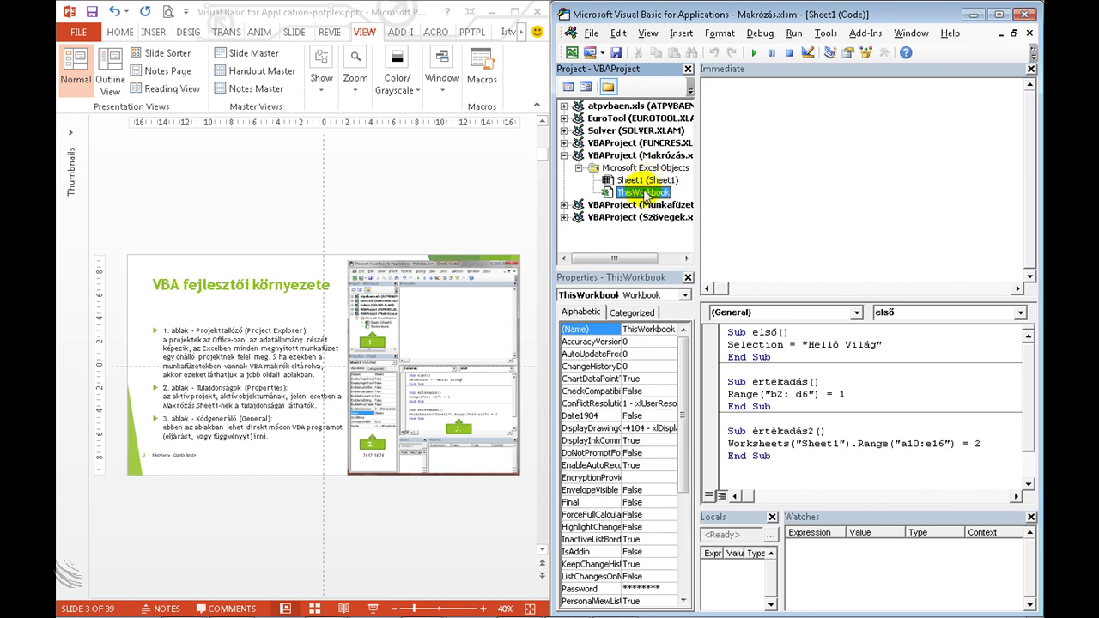
{"action": "left_click", "coordinate": [642, 182]}
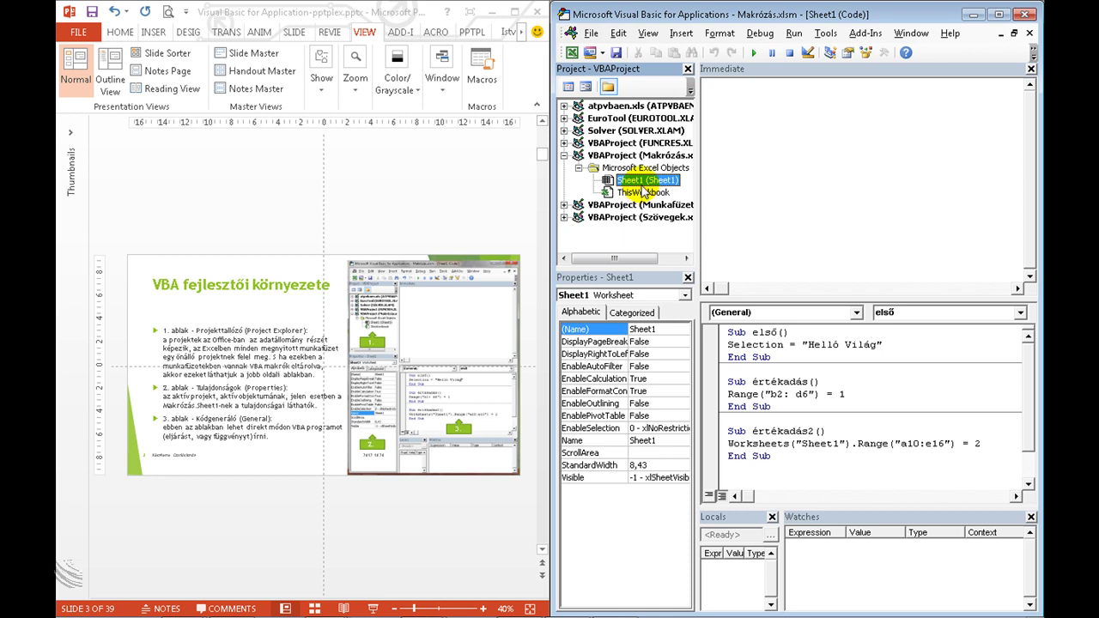
{"action": "left_click", "coordinate": [644, 193]}
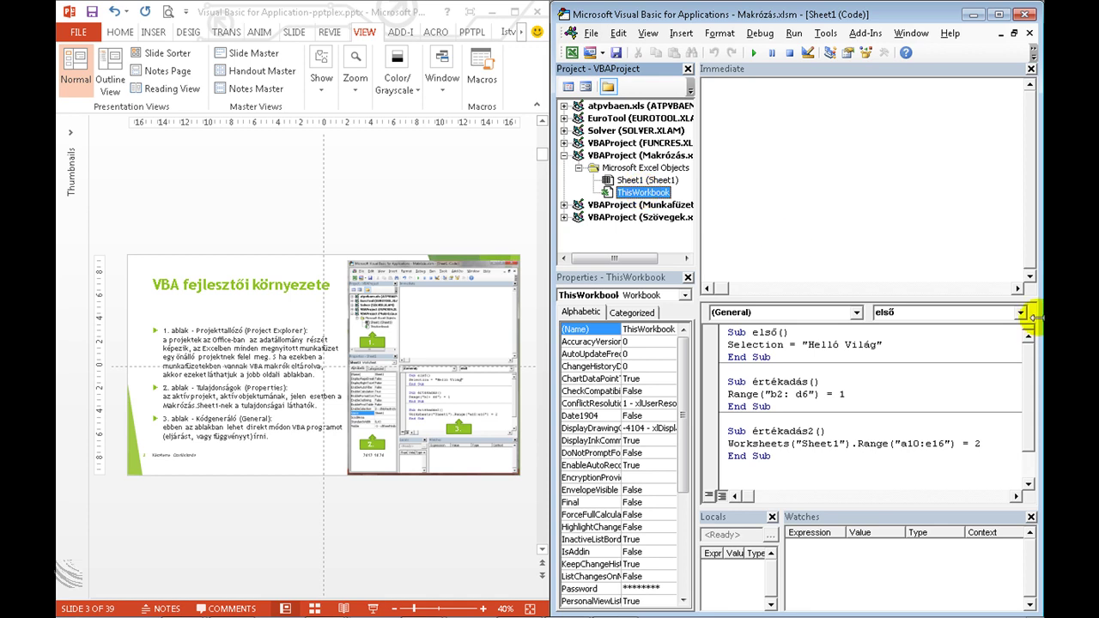
Choose Worksheet in the Object list to insert Worksheet_SelectionChange, then return to (General)
{"action": "left_click", "coordinate": [856, 313]}
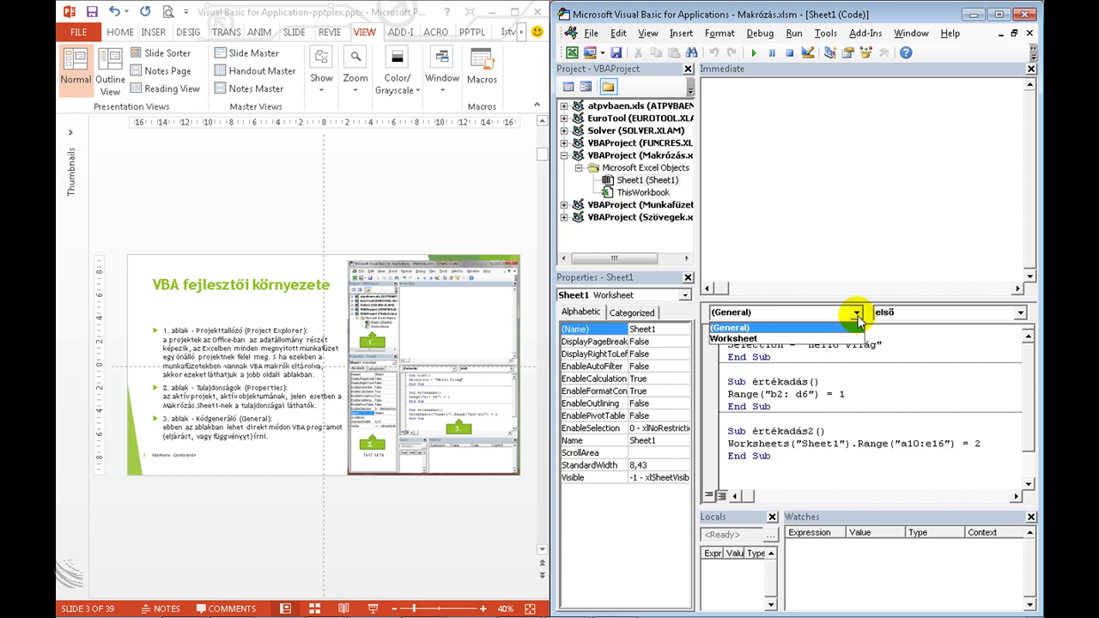
{"action": "left_click", "coordinate": [830, 338]}
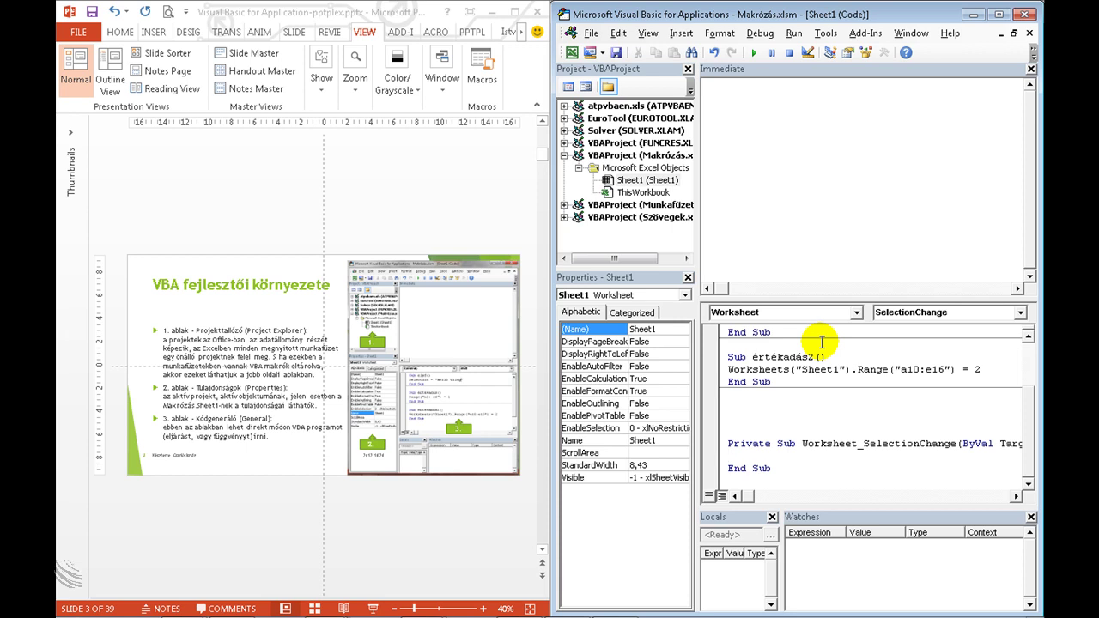
{"action": "left_click", "coordinate": [856, 312]}
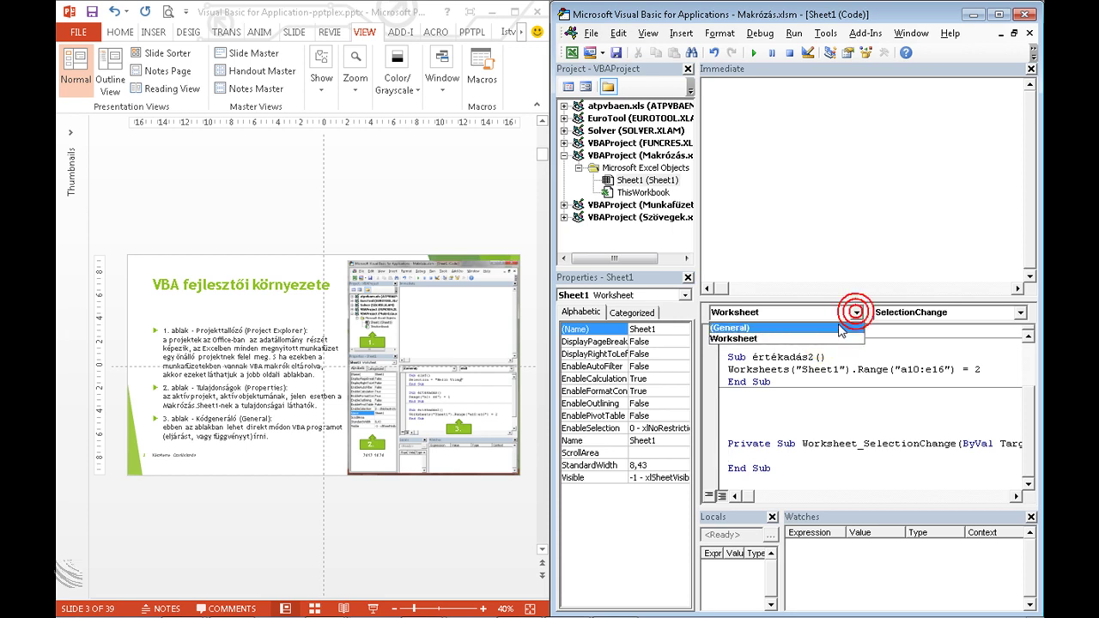
{"action": "left_click", "coordinate": [837, 328]}
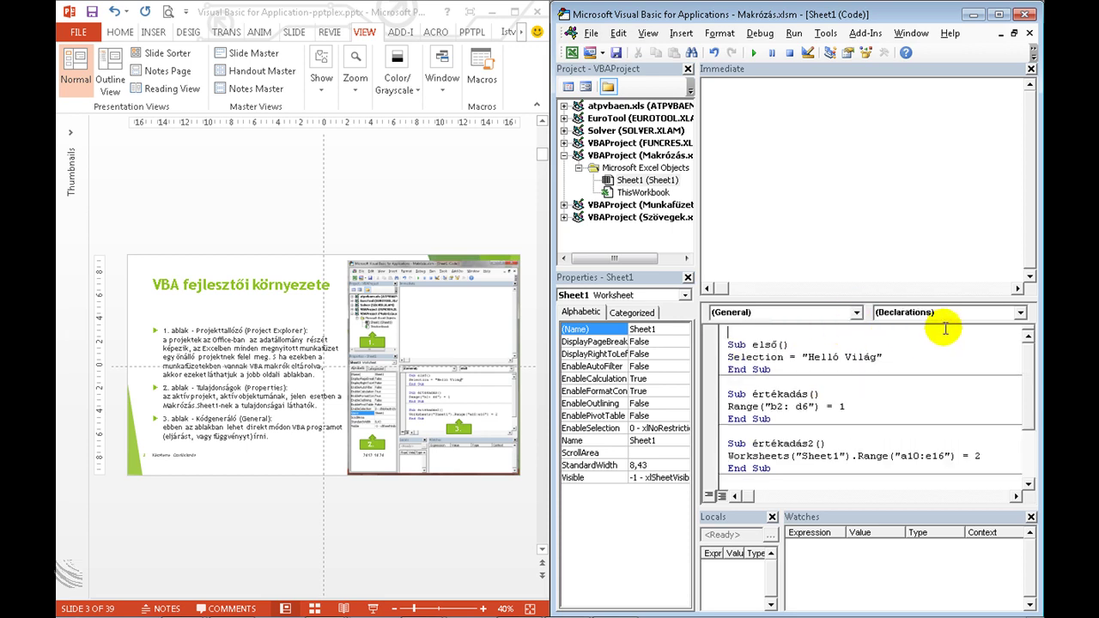
Use the Procedure list to jump to első, then értékadás, then back to első
{"action": "left_click", "coordinate": [1020, 312]}
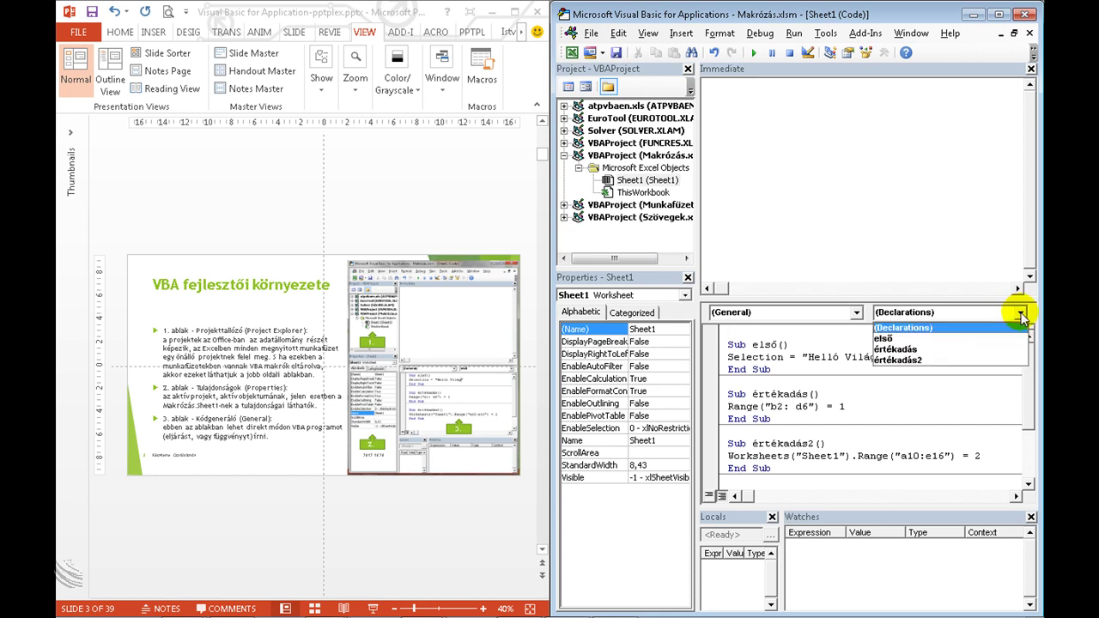
{"action": "left_click", "coordinate": [977, 338]}
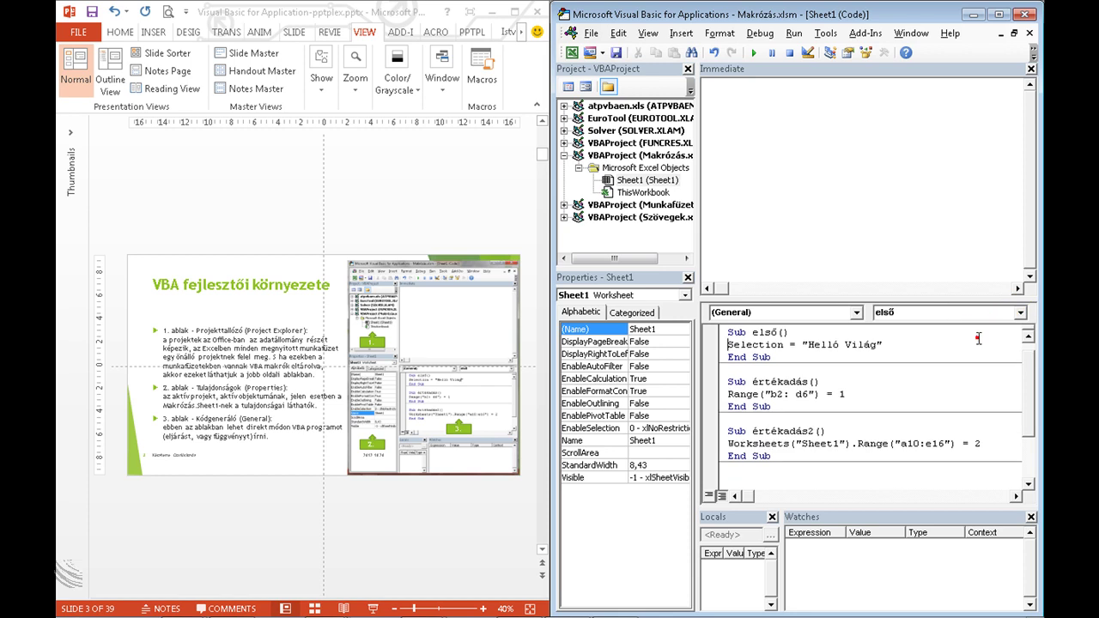
{"action": "left_click", "coordinate": [1020, 312]}
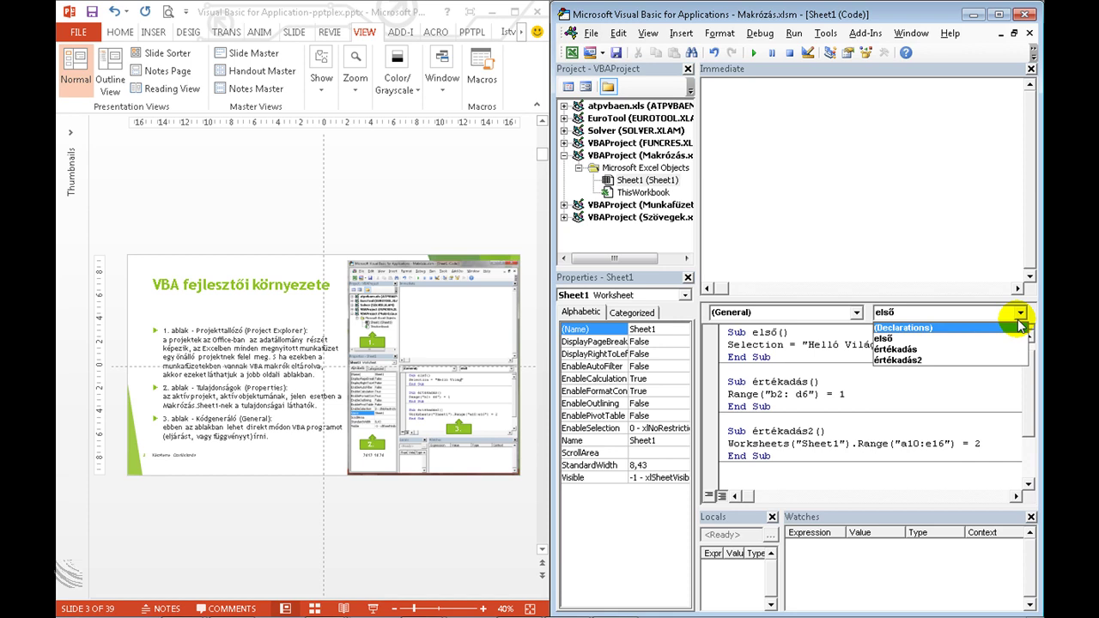
{"action": "left_click", "coordinate": [980, 350]}
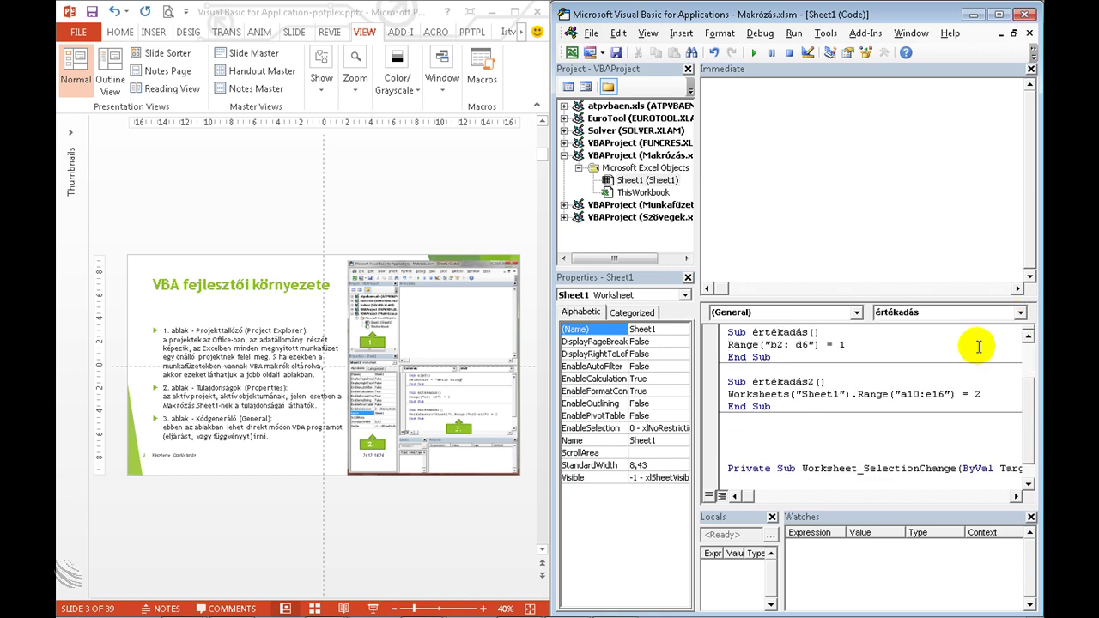
{"action": "left_click", "coordinate": [1020, 313]}
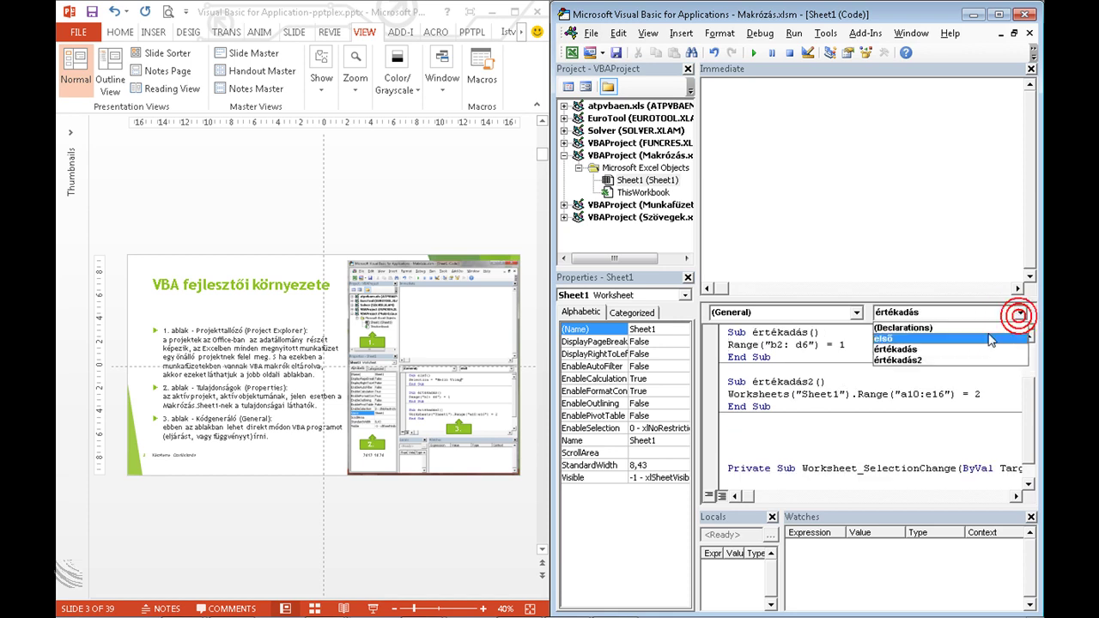
{"action": "left_click", "coordinate": [988, 334]}
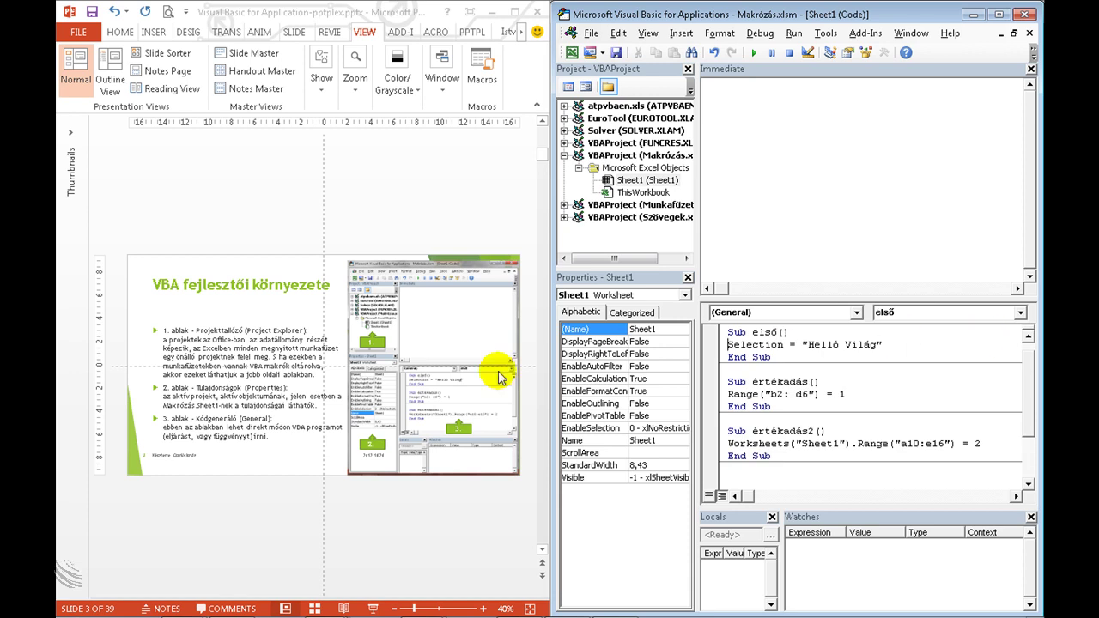
{"action": "left_click", "coordinate": [434, 485]}
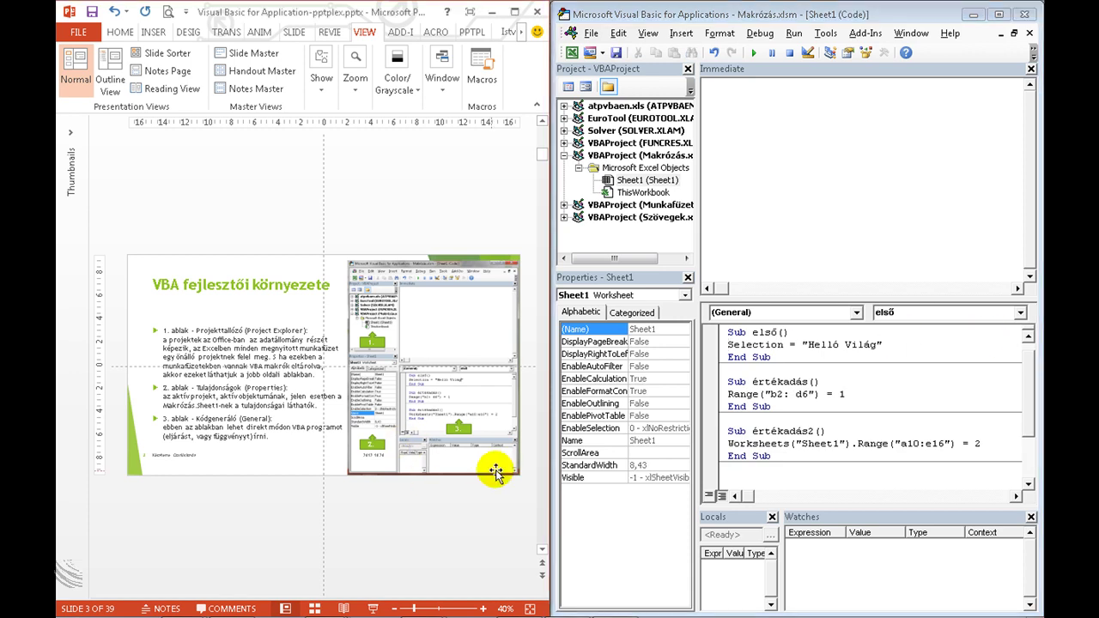
Advance to slide 4 on the Object Browser, Immediate, Locals and Watch windows
{"action": "left_click", "coordinate": [542, 550]}
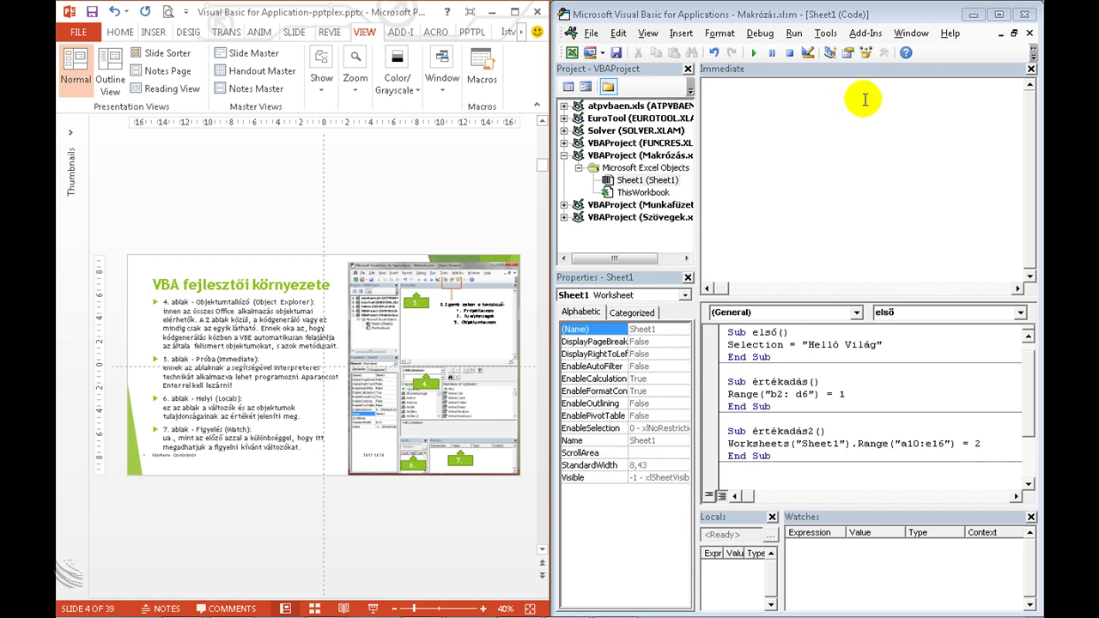
{"action": "left_click", "coordinate": [865, 55]}
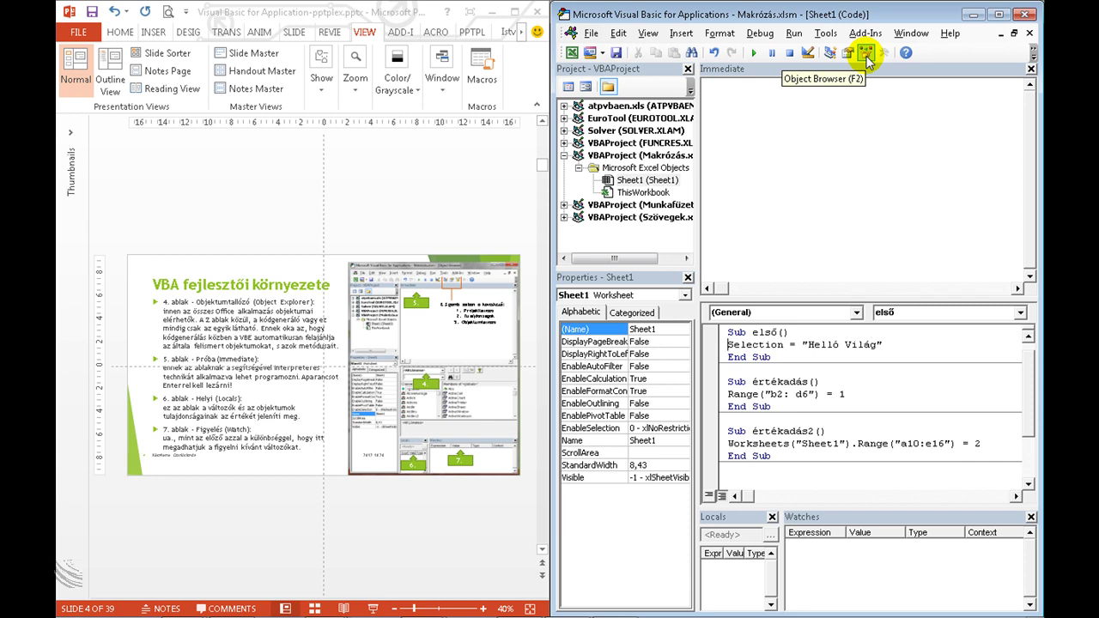
{"action": "left_click", "coordinate": [866, 54]}
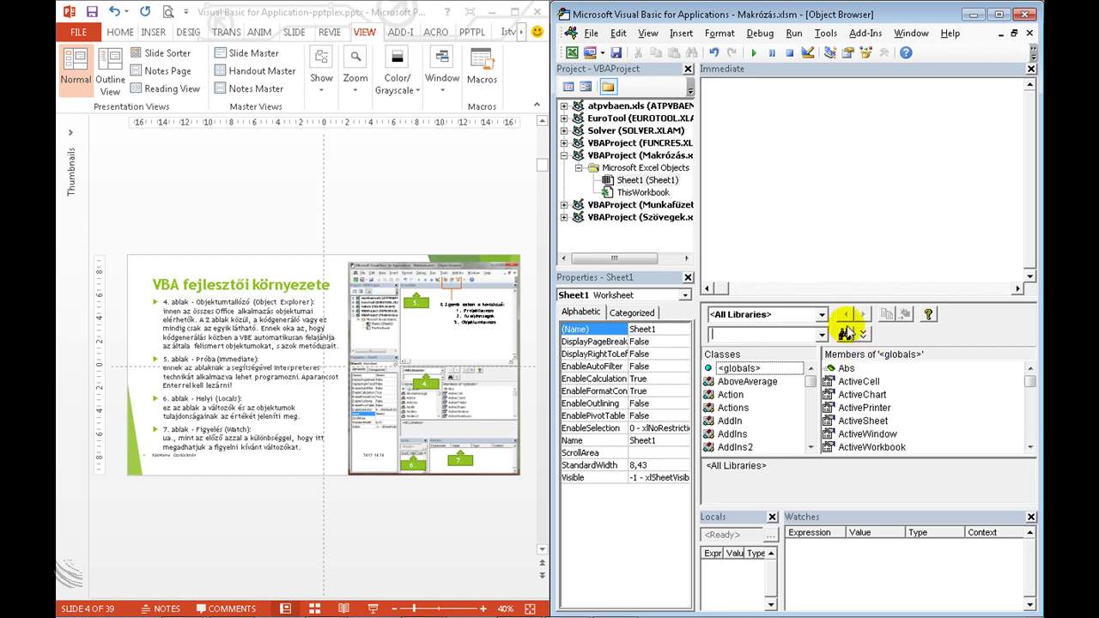
{"action": "left_click", "coordinate": [867, 53]}
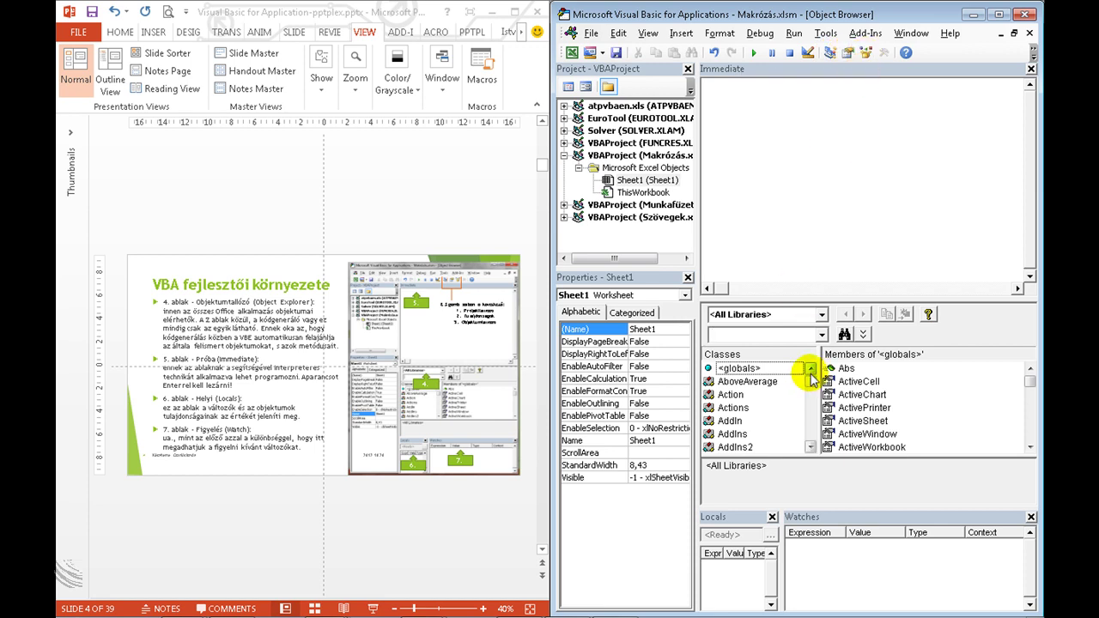
{"action": "key", "text": "F7"}
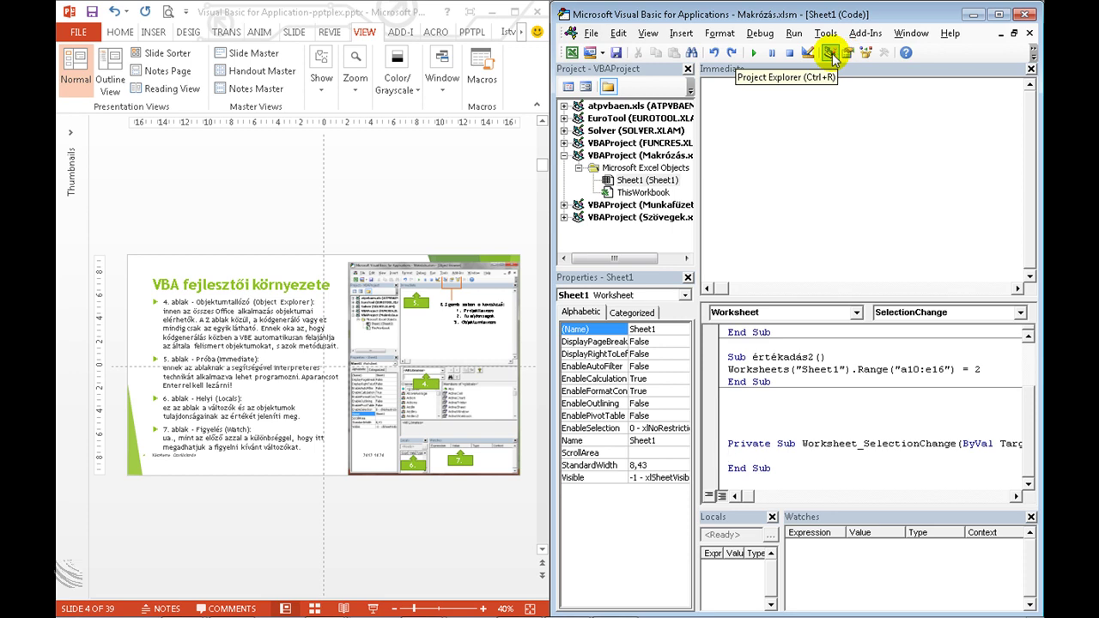
{"action": "left_click", "coordinate": [832, 57]}
{"action": "left_click", "coordinate": [832, 57]}
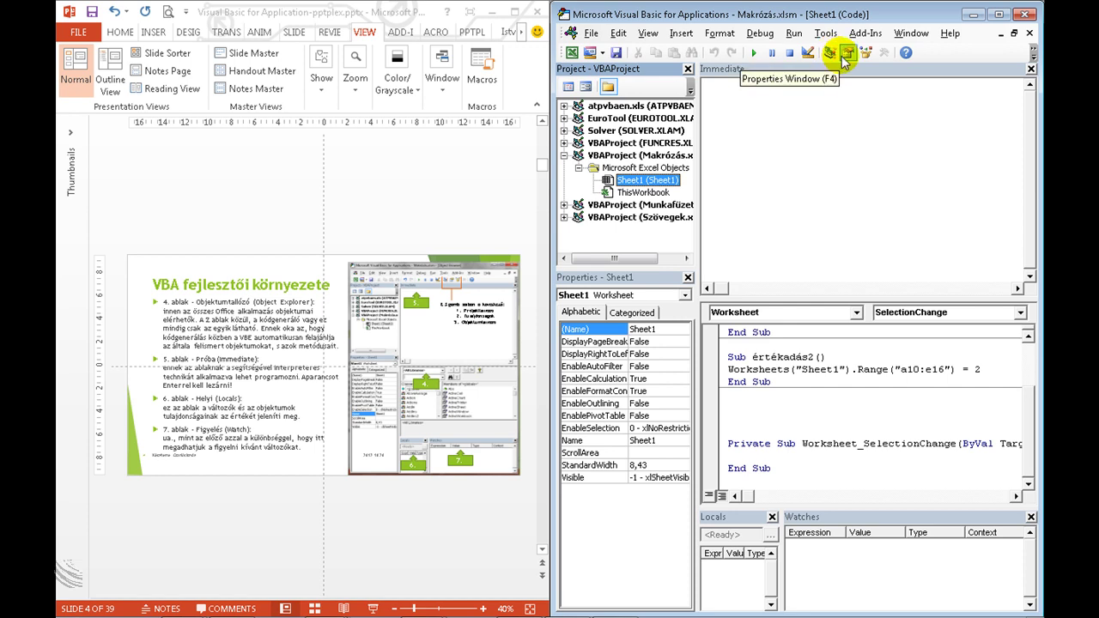
{"action": "left_click", "coordinate": [847, 53]}
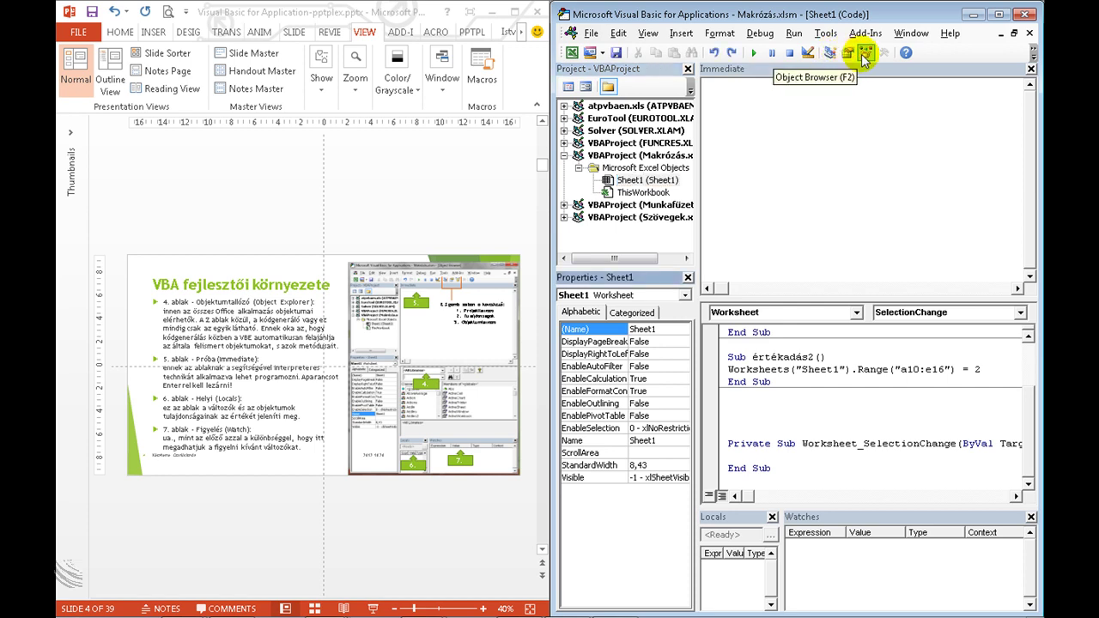